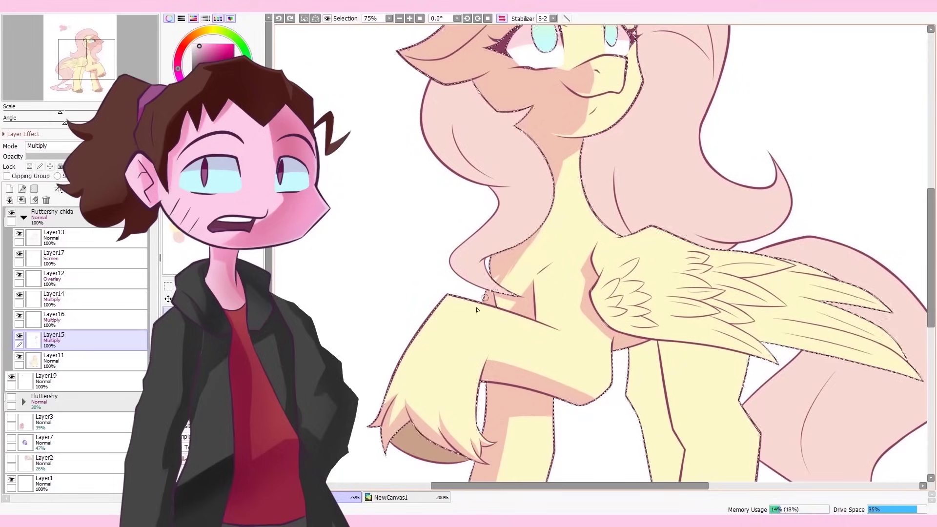
Paint the shadows on the yellow pony's forelegs, chest and wing on Layer15 in Multiply mode.
{"action": "scroll", "coordinate": [547, 217], "scroll_direction": "down", "scroll_amount": 3}
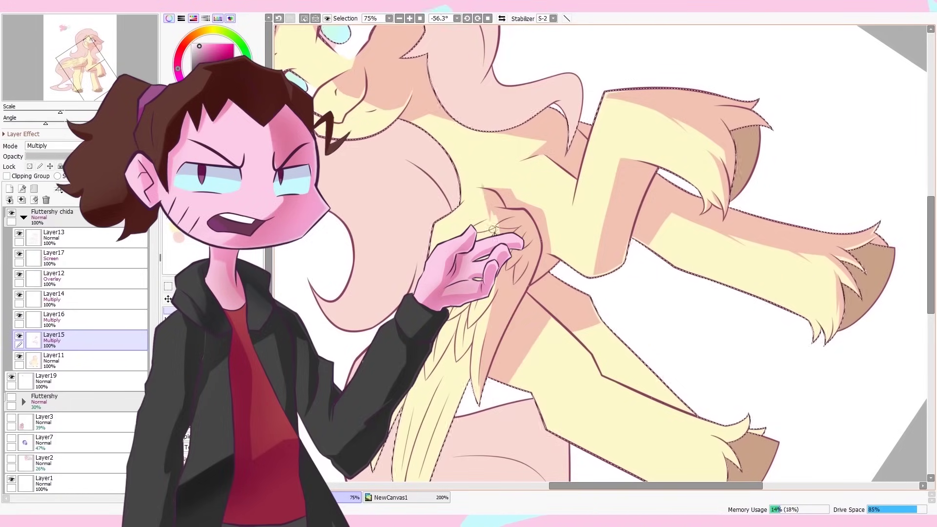
{"action": "key", "text": "ctrl+z"}
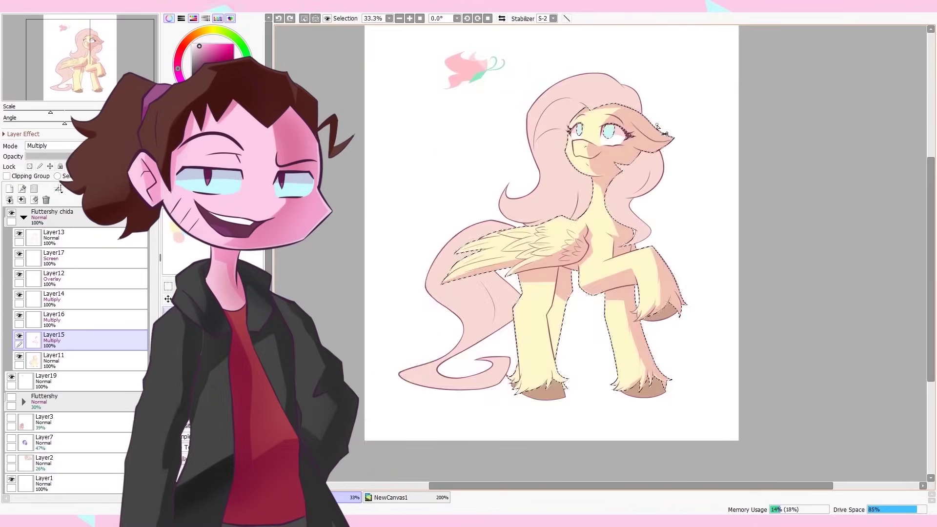
{"action": "left_click_drag", "start_coordinate": [672, 237], "coordinate": [700, 237]}
{"action": "scroll", "coordinate": [701, 237], "scroll_direction": "up", "scroll_amount": 5}
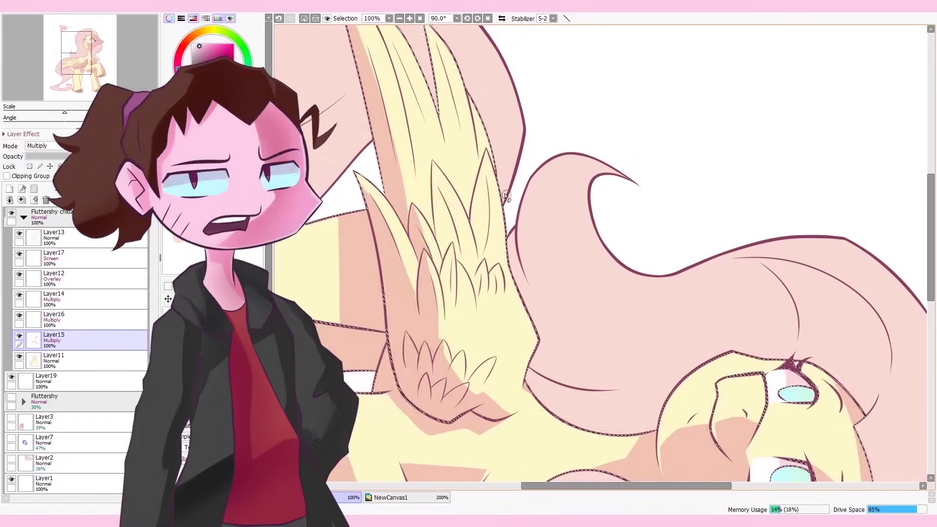
{"action": "scroll", "coordinate": [447, 341], "scroll_direction": "down", "scroll_amount": 3}
{"action": "left_click_drag", "start_coordinate": [448, 340], "coordinate": [489, 273]}
{"action": "scroll", "coordinate": [513, 236], "scroll_direction": "up", "scroll_amount": 2}
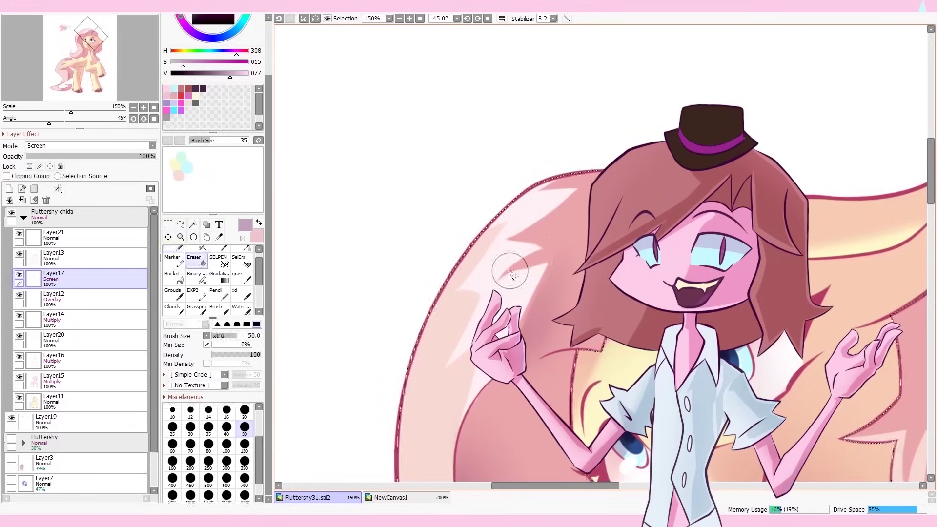
Shape the light highlights on the pony's pink mane on Layer17 in Screen mode, trimming their edges with the Eraser.
{"action": "scroll", "coordinate": [502, 272], "scroll_direction": "up", "scroll_amount": 2}
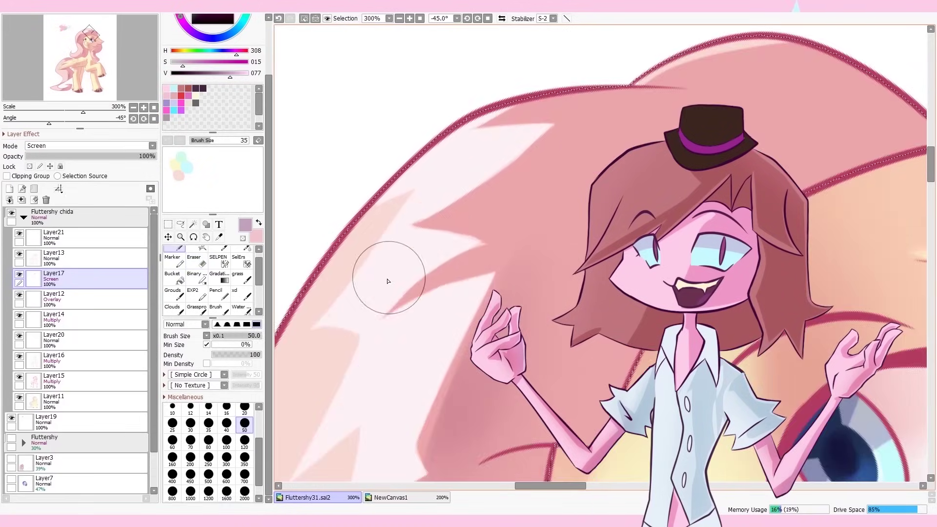
{"action": "key", "text": "e"}
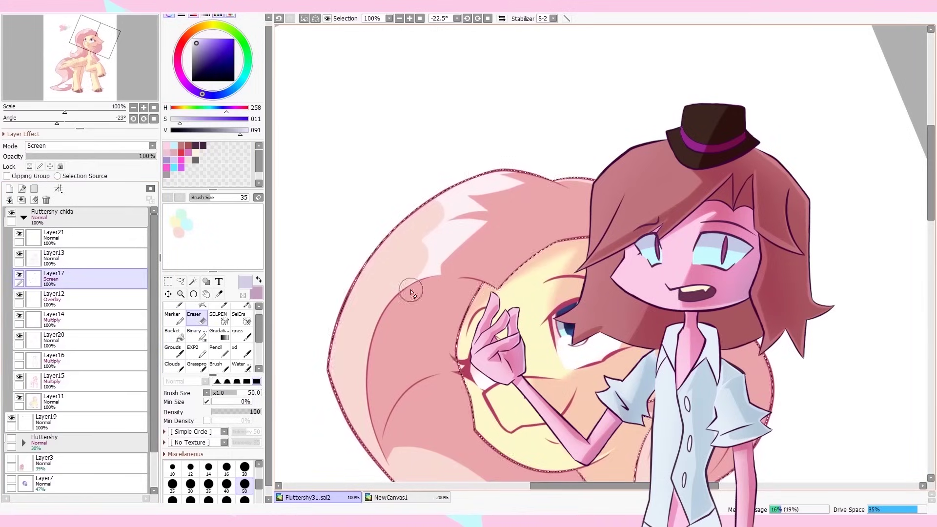
{"action": "left_click_drag", "start_coordinate": [349, 389], "coordinate": [469, 299]}
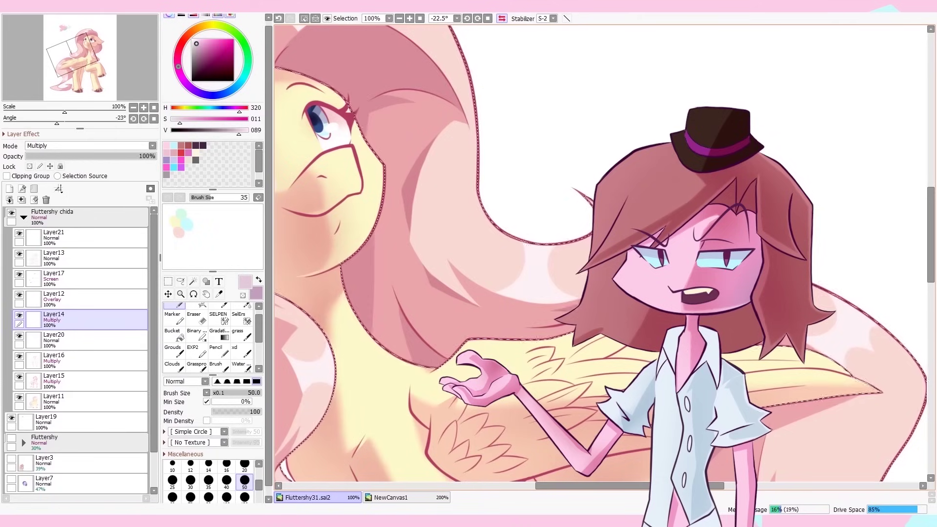
Paint and trim the soft pink shading patches on the pony's mane and tail on Layer14 in Multiply mode.
{"action": "left_click_drag", "start_coordinate": [532, 259], "coordinate": [548, 285]}
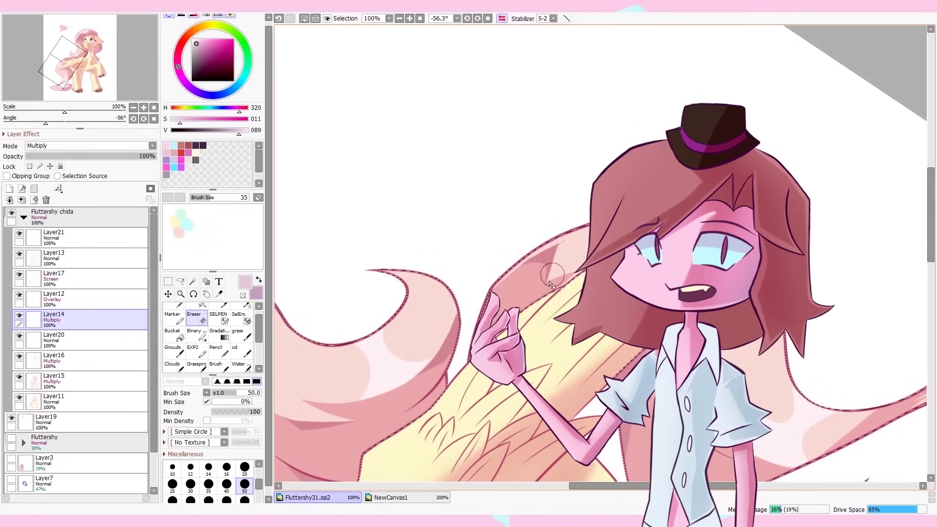
{"action": "left_click_drag", "start_coordinate": [567, 244], "coordinate": [566, 380]}
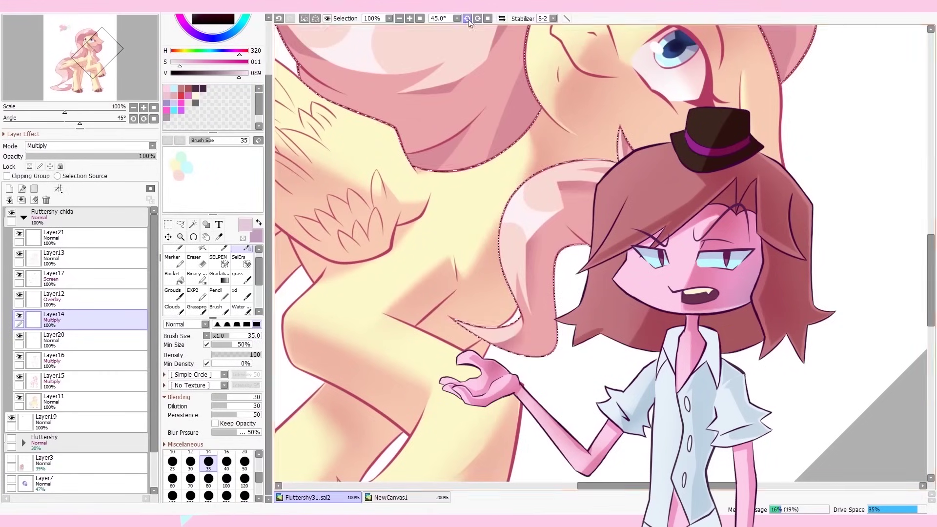
{"action": "left_click", "coordinate": [467, 18]}
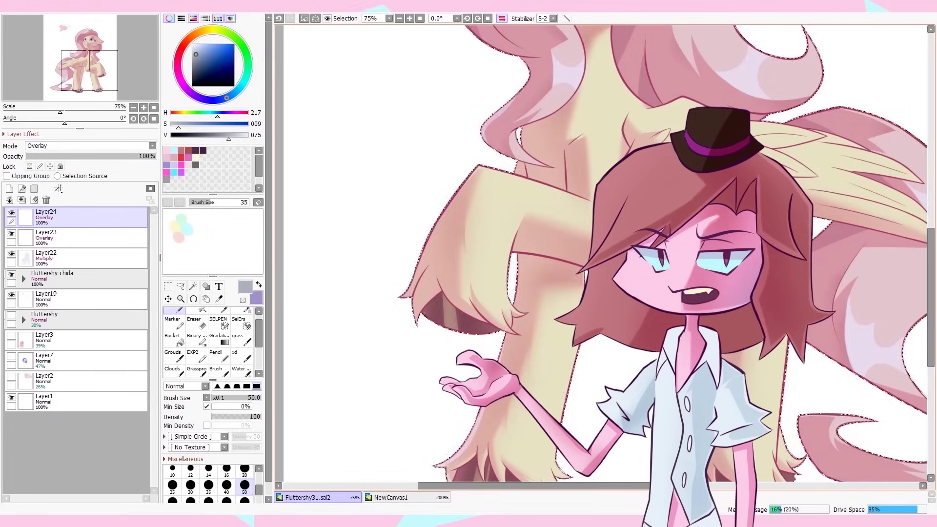
Paint pale yellow and orange light over the pony's mane, chest and raised foreleg on Layer23 in Overlay mode.
{"action": "left_click_drag", "start_coordinate": [396, 335], "coordinate": [449, 133]}
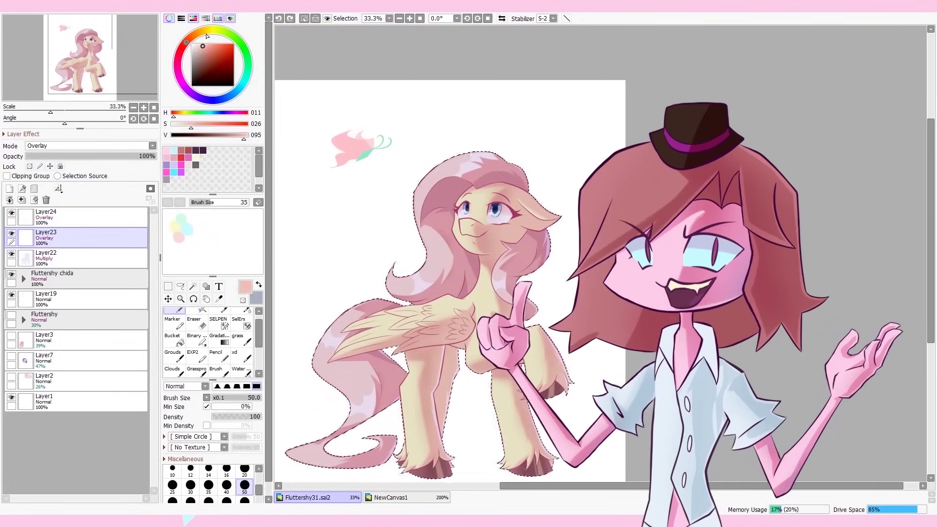
{"action": "left_click", "coordinate": [409, 19]}
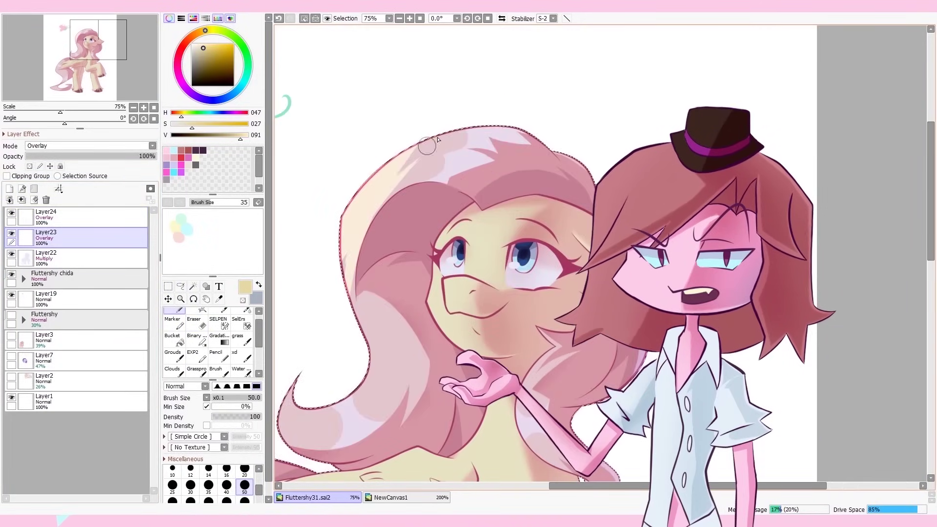
{"action": "key", "text": "h"}
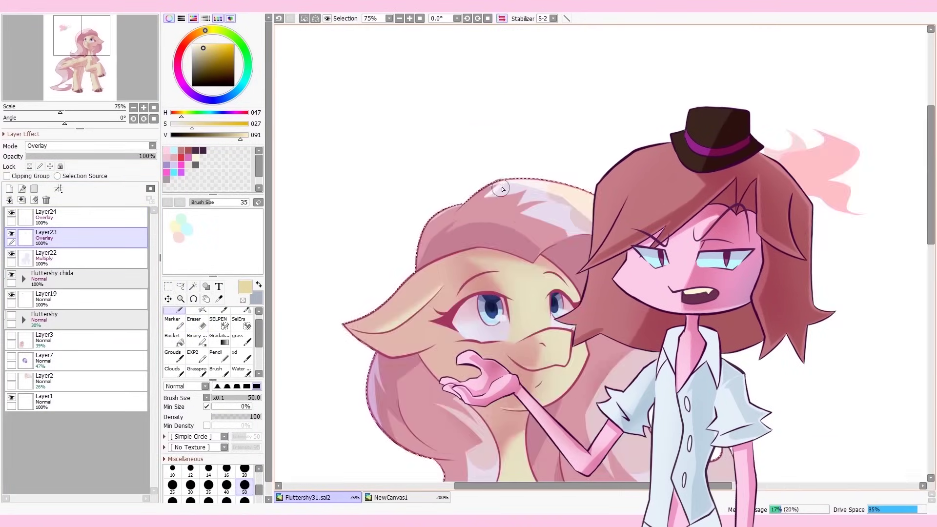
{"action": "scroll", "coordinate": [490, 90], "scroll_direction": "up", "scroll_amount": 4}
{"action": "left_click_drag", "start_coordinate": [490, 89], "coordinate": [384, 270]}
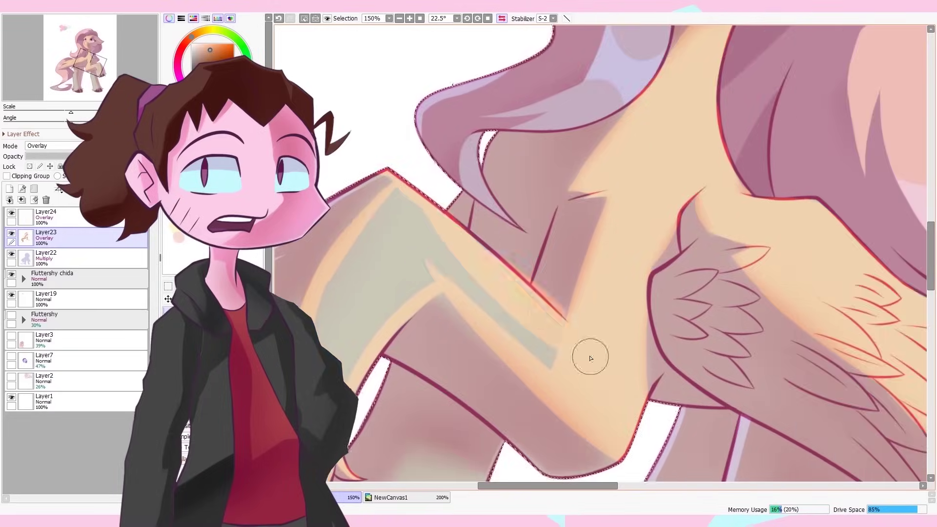
{"action": "left_click_drag", "start_coordinate": [376, 134], "coordinate": [474, 46]}
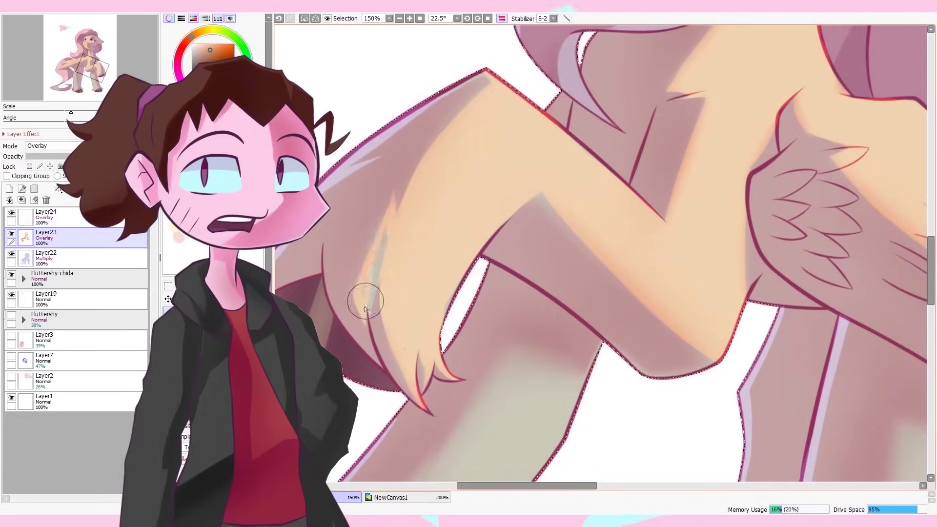
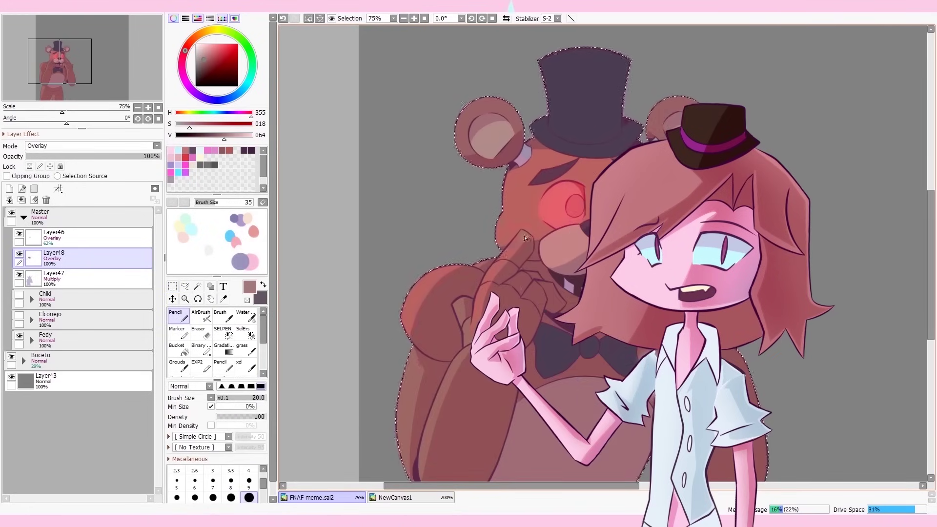
In the FNAF meme drawing, paint reddish light on the bear's ear on Layer48 in Overlay mode.
{"action": "scroll", "coordinate": [526, 238], "scroll_direction": "down", "scroll_amount": 3}
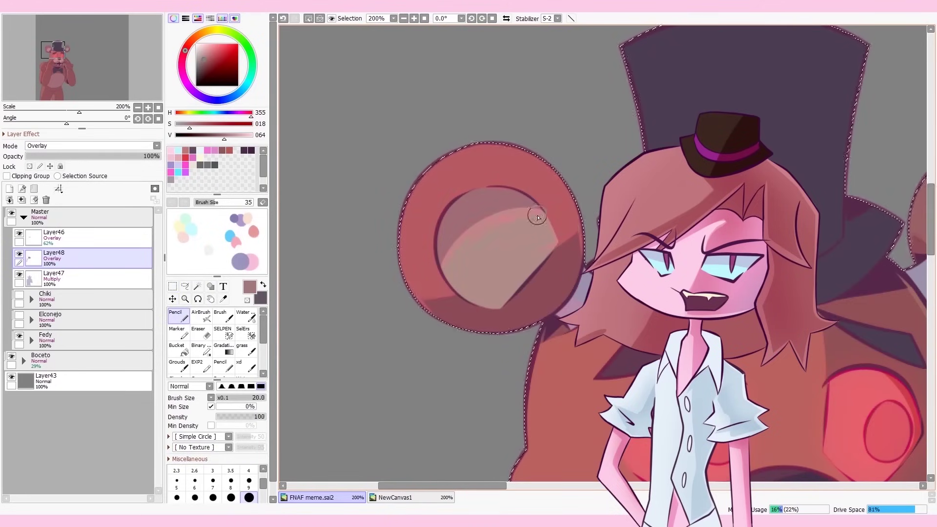
{"action": "scroll", "coordinate": [554, 209], "scroll_direction": "up", "scroll_amount": 2}
{"action": "key", "text": "n"}
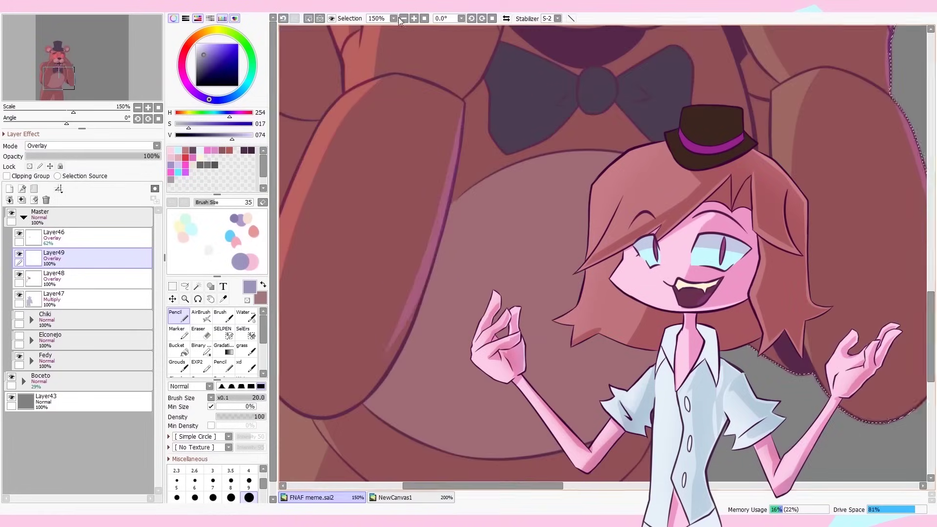
Add purple rim light along the edges of the bear's belly and arm on Layer49 in Overlay mode.
{"action": "left_click", "coordinate": [402, 19]}
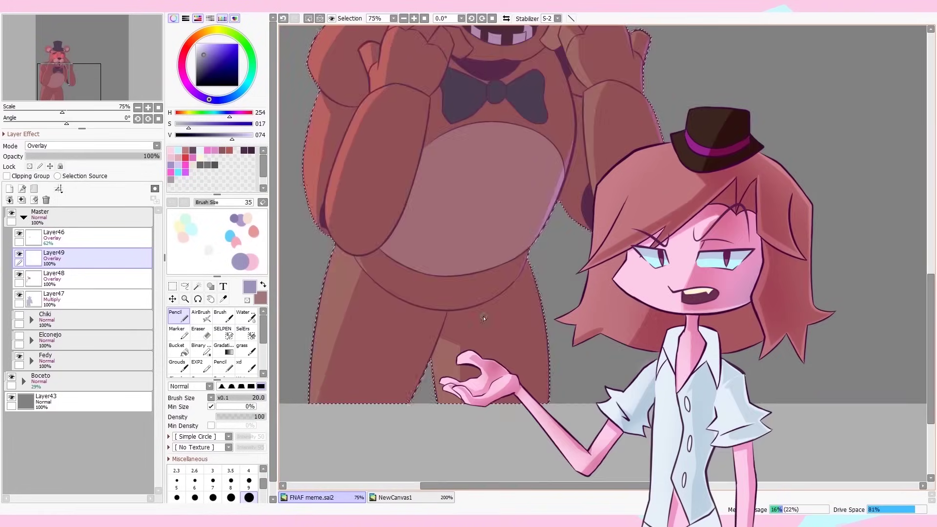
{"action": "scroll", "coordinate": [430, 390], "scroll_direction": "up", "scroll_amount": 3}
{"action": "key", "text": "n"}
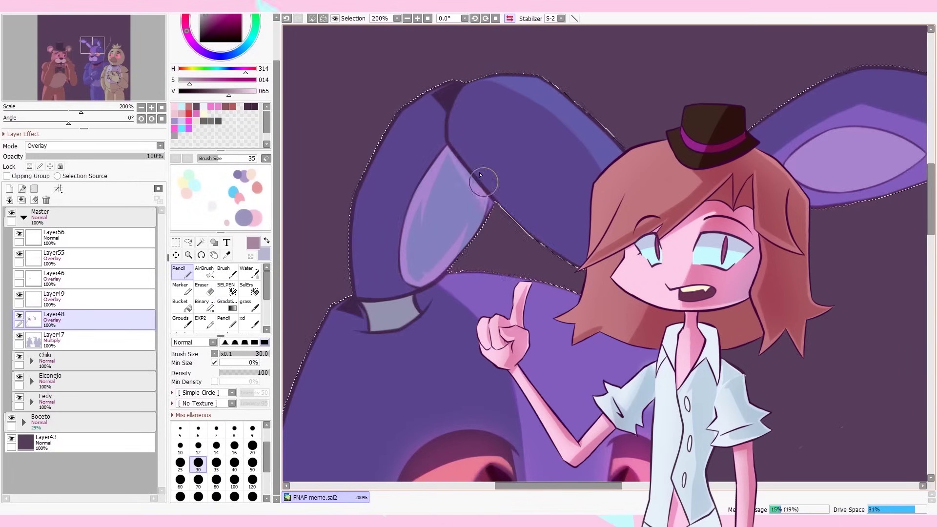
Paint pinkish-purple light on the rabbit's ear, bow tie and arm on Layer48 with the Pencil at size 30.
{"action": "key", "text": "n"}
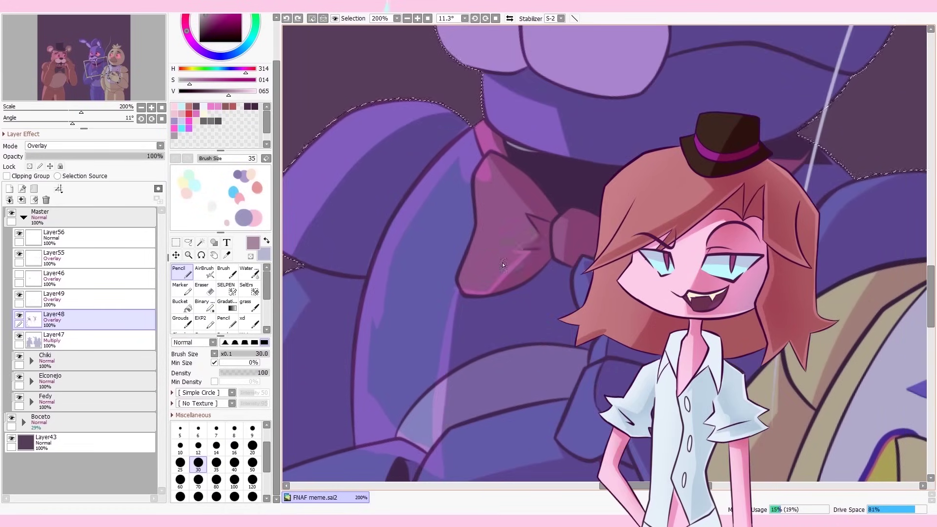
{"action": "scroll", "coordinate": [537, 142], "scroll_direction": "up", "scroll_amount": 2}
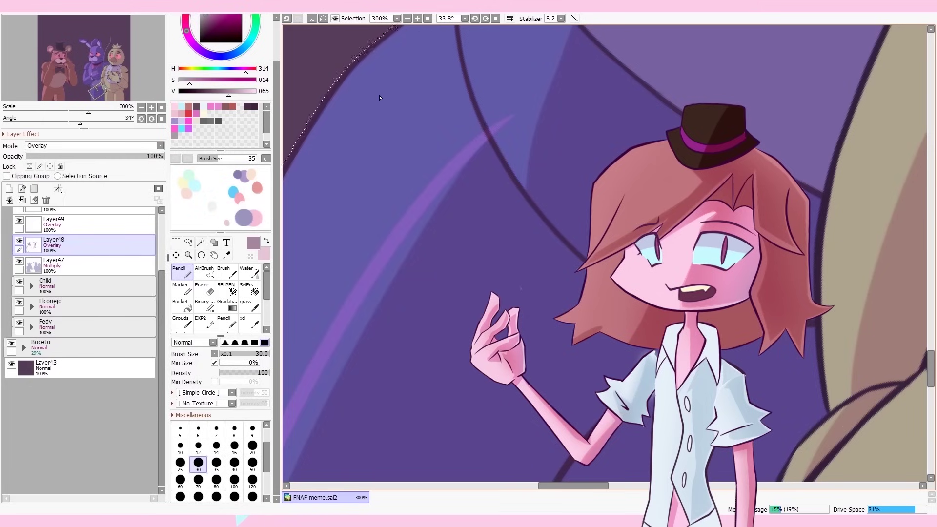
{"action": "left_click", "coordinate": [487, 18]}
{"action": "key", "text": "ctrl+z"}
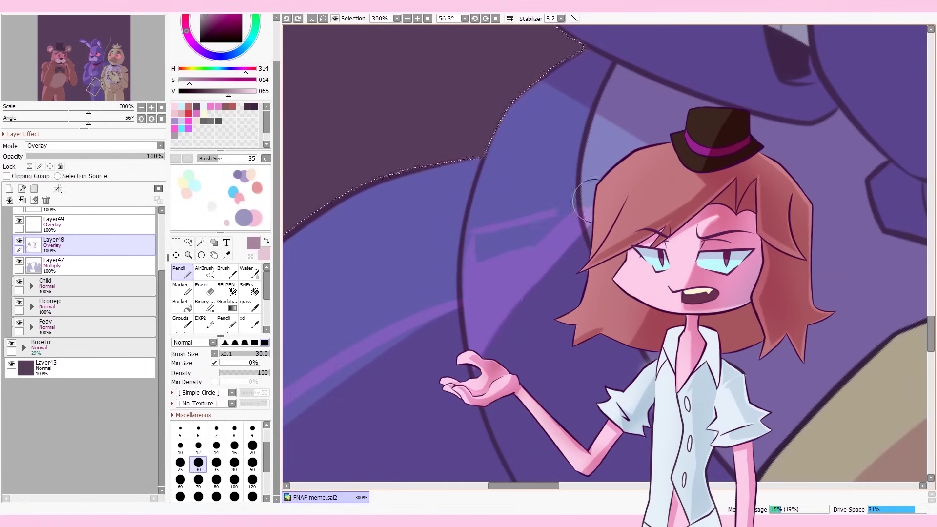
{"action": "double_click", "coordinate": [487, 19]}
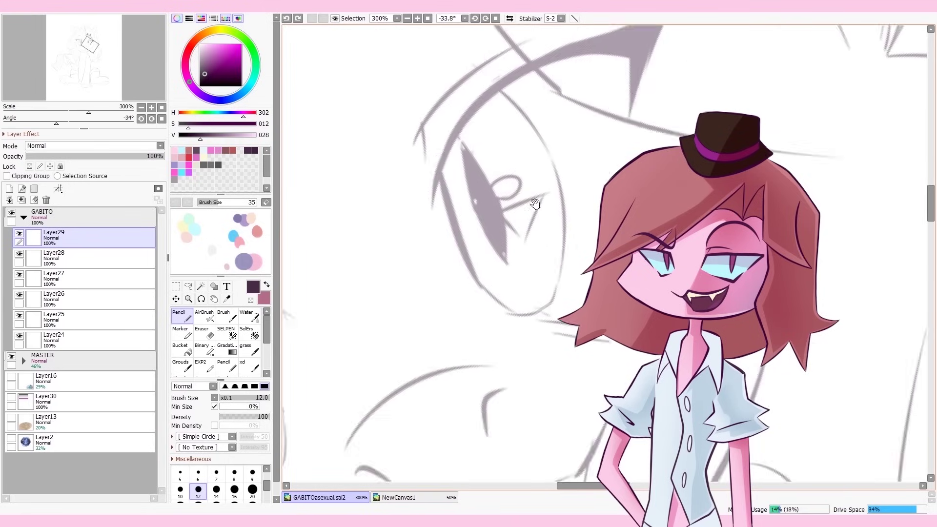
In the GABITOasexual drawing, ink the eye's upper lid and pointed lashes in dark purple on Layer29 with the Pencil at size 12.
{"action": "key", "text": "e"}
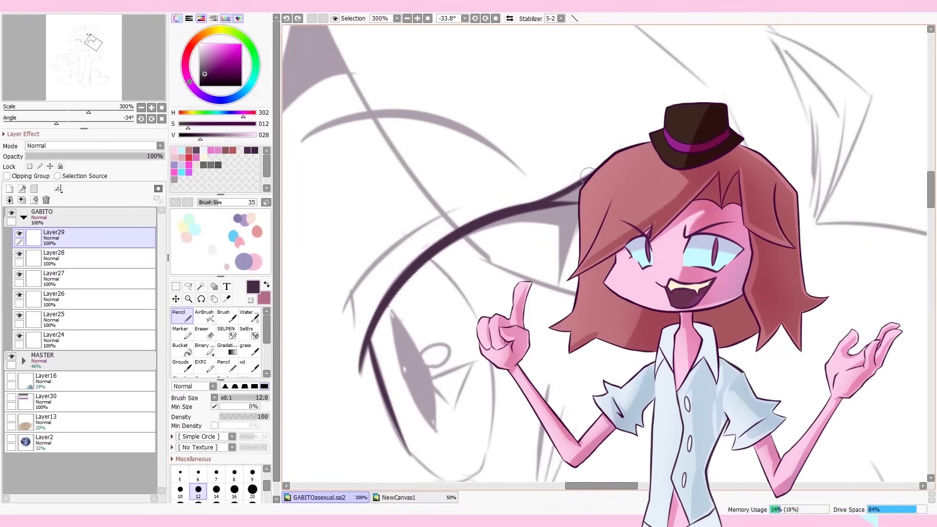
{"action": "left_click_drag", "start_coordinate": [587, 174], "coordinate": [565, 244]}
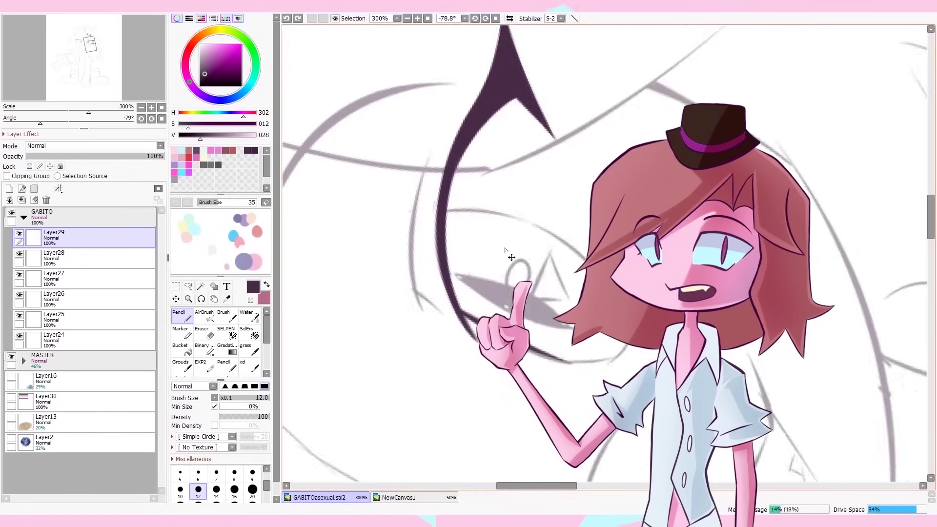
{"action": "left_click_drag", "start_coordinate": [470, 86], "coordinate": [441, 337]}
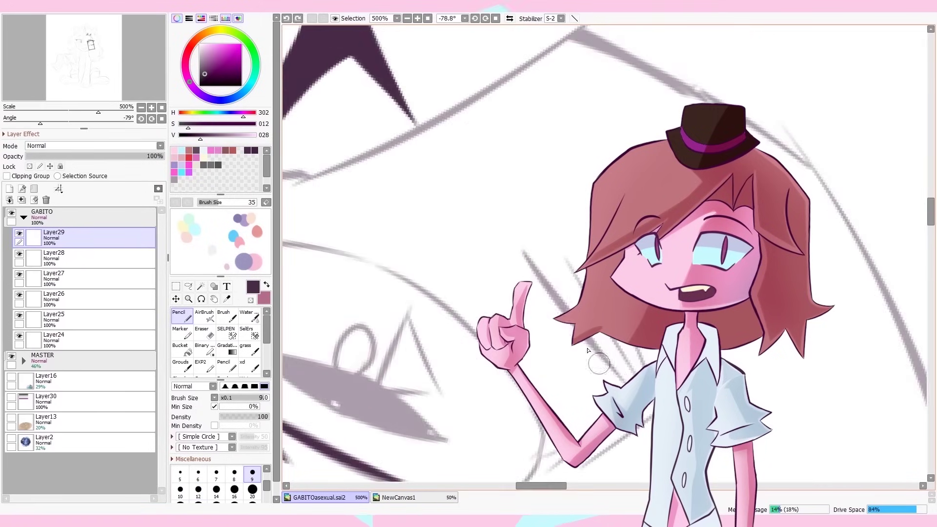
{"action": "mouse_move", "coordinate": [518, 293]}
{"action": "left_mouse_down"}
{"action": "mouse_move", "coordinate": [453, 289]}
{"action": "mouse_move", "coordinate": [468, 273]}
{"action": "left_mouse_up"}
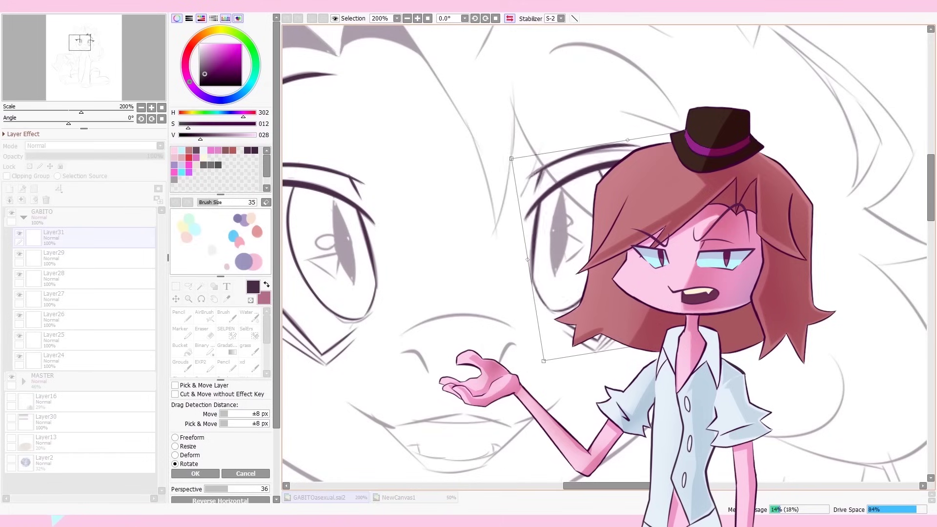
Rotate the eye line art on Layer31 to fit the sketch and apply the transformation.
{"action": "scroll", "coordinate": [574, 259], "scroll_direction": "up", "scroll_amount": 2}
{"action": "key", "text": "Return"}
{"action": "key", "text": "e"}
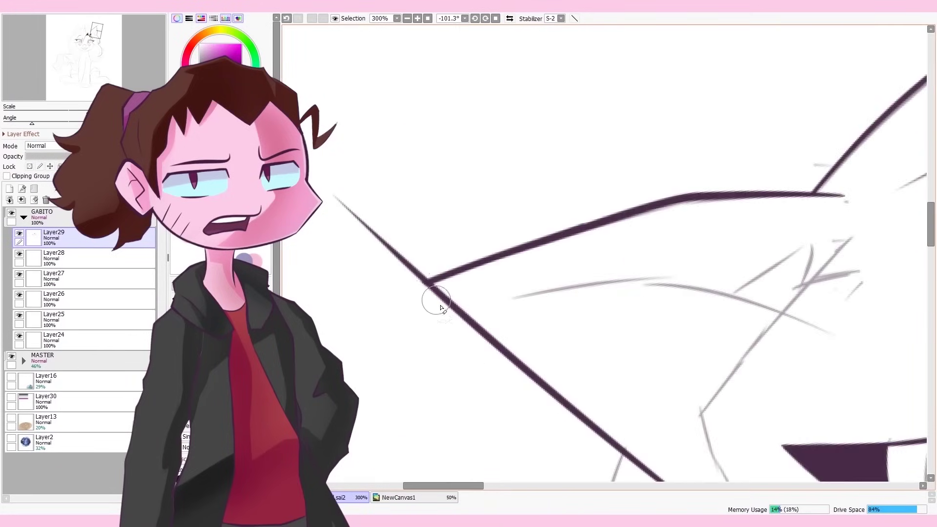
Ink the character's ear and hair outlines over the sketch in dark purple on Layer29.
{"action": "left_click", "coordinate": [474, 20]}
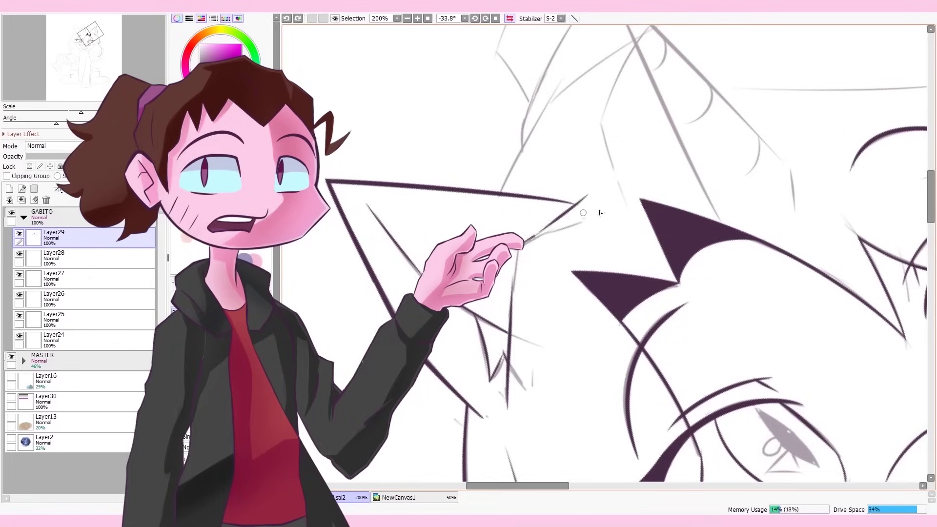
{"action": "scroll", "coordinate": [511, 292], "scroll_direction": "up", "scroll_amount": 2}
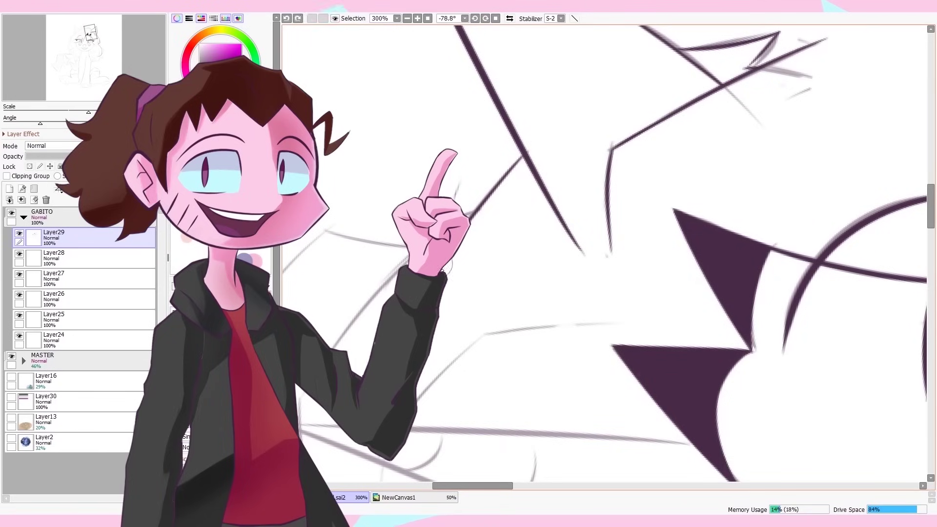
{"action": "scroll", "coordinate": [531, 161], "scroll_direction": "down", "scroll_amount": 8}
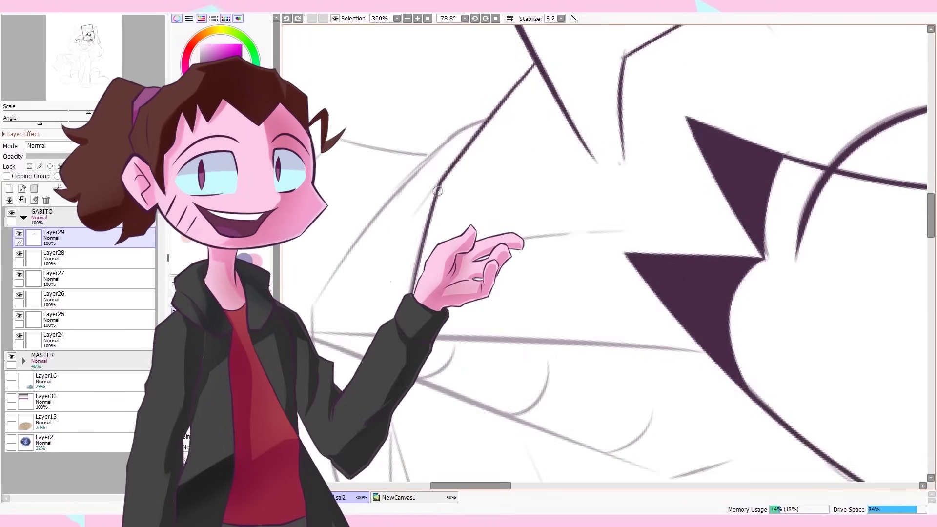
{"action": "key", "text": "Delete"}
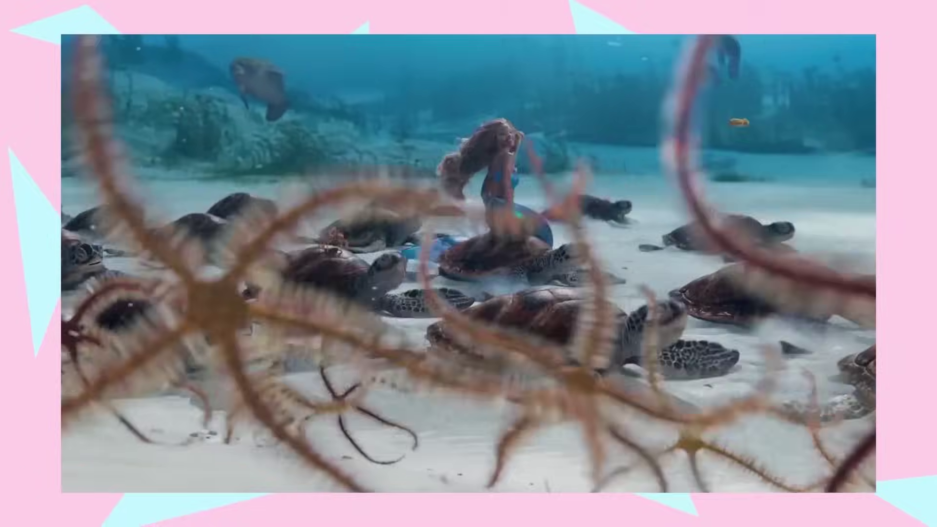